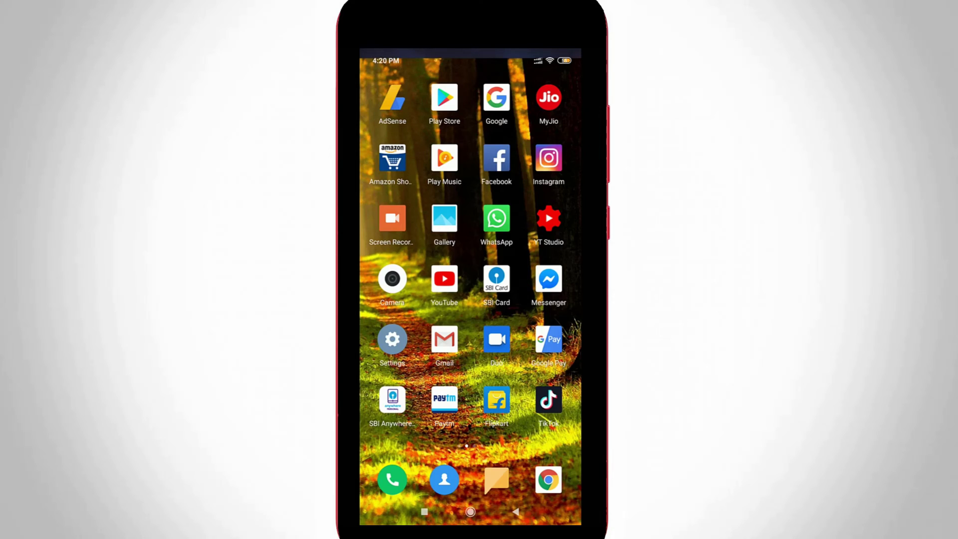
# Launch Settings and scroll down to the Google entry.
pyautogui.click(392, 339)
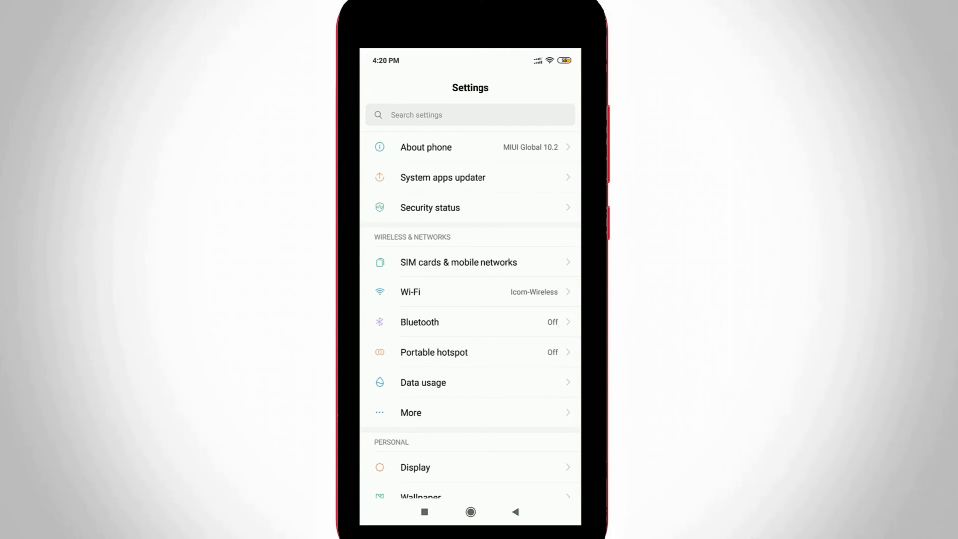
pyautogui.scroll(-3, 470, 304)
pyautogui.scroll(-2, 470, 304)
pyautogui.scroll(-1, 470, 305)
pyautogui.scroll(-3, 470, 305)
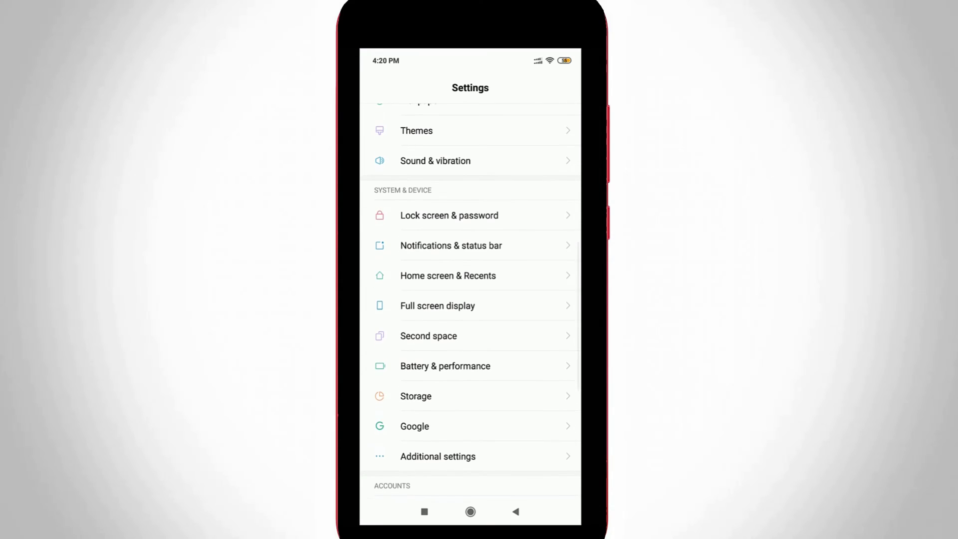
# Open the Google page and scroll its services list down to Location.
pyautogui.click(414, 426)
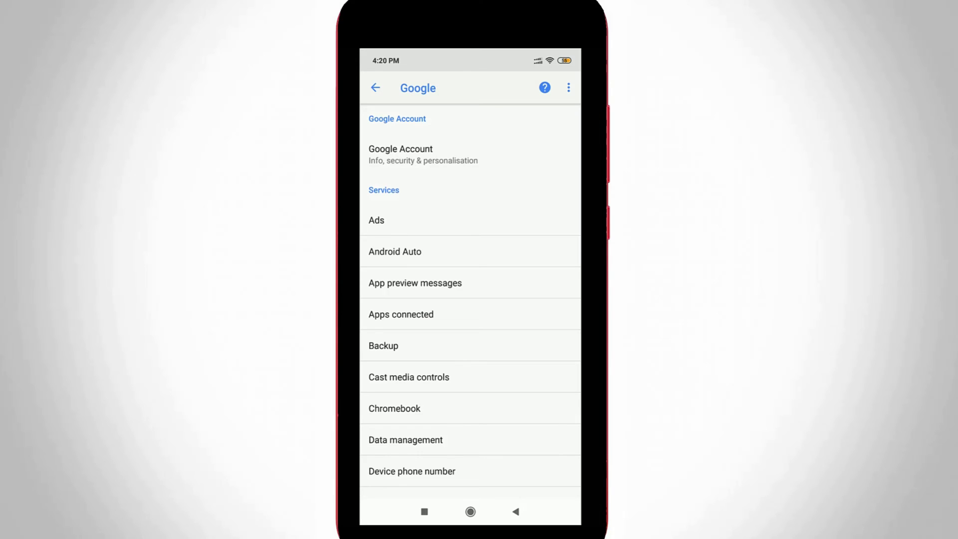
pyautogui.scroll(-2, 470, 305)
pyautogui.scroll(-2, 470, 304)
pyautogui.scroll(-2, 470, 304)
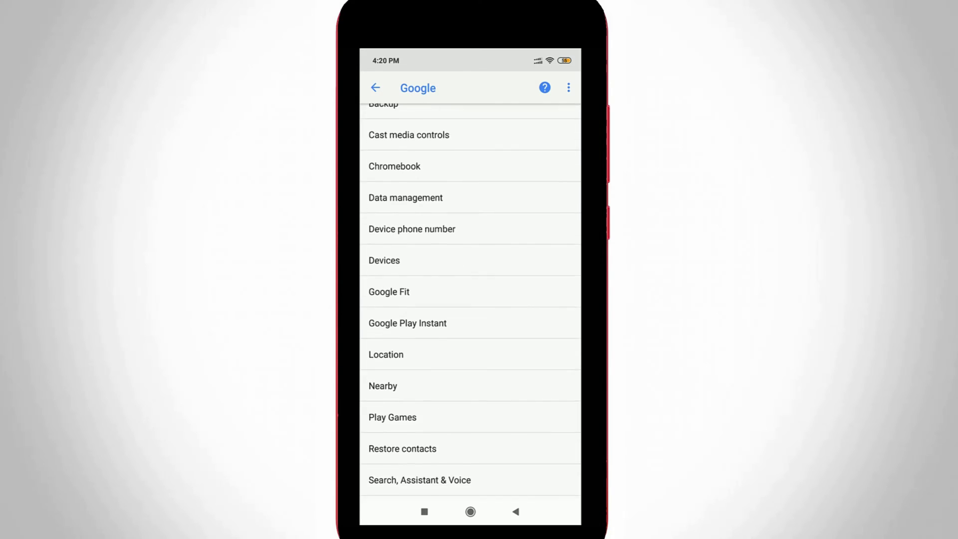
pyautogui.scroll(-2, 470, 304)
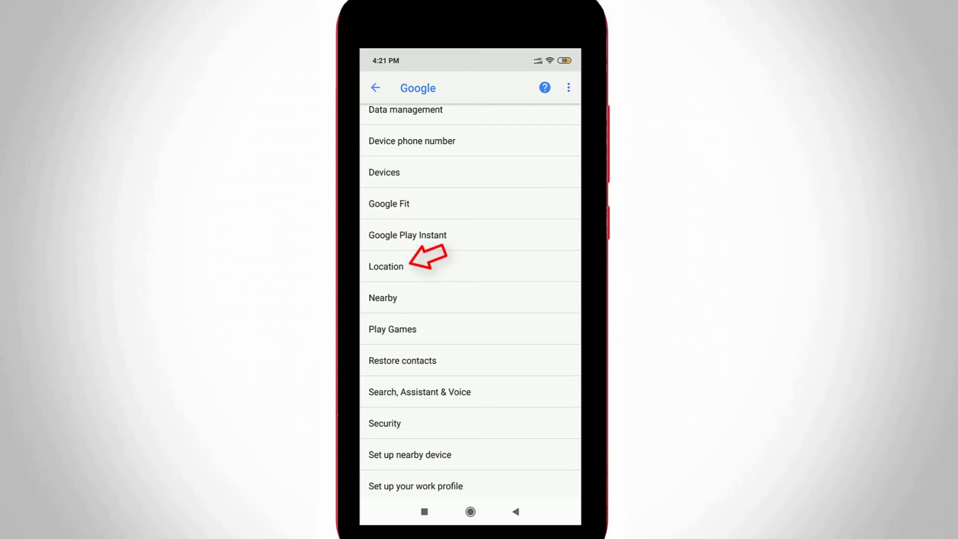
# Switch on Location access, pick High accuracy mode, and leave the Location page.
pyautogui.click(496, 270)
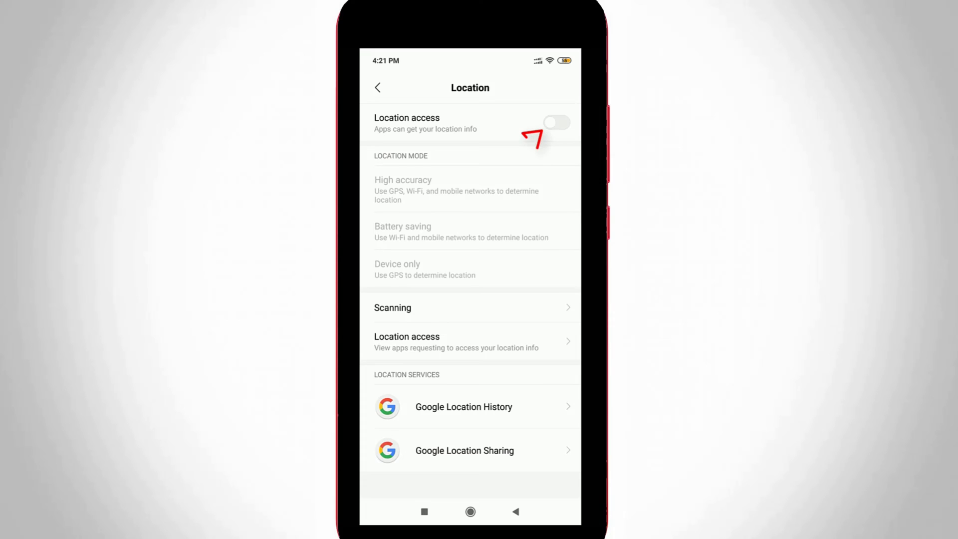
pyautogui.click(557, 122)
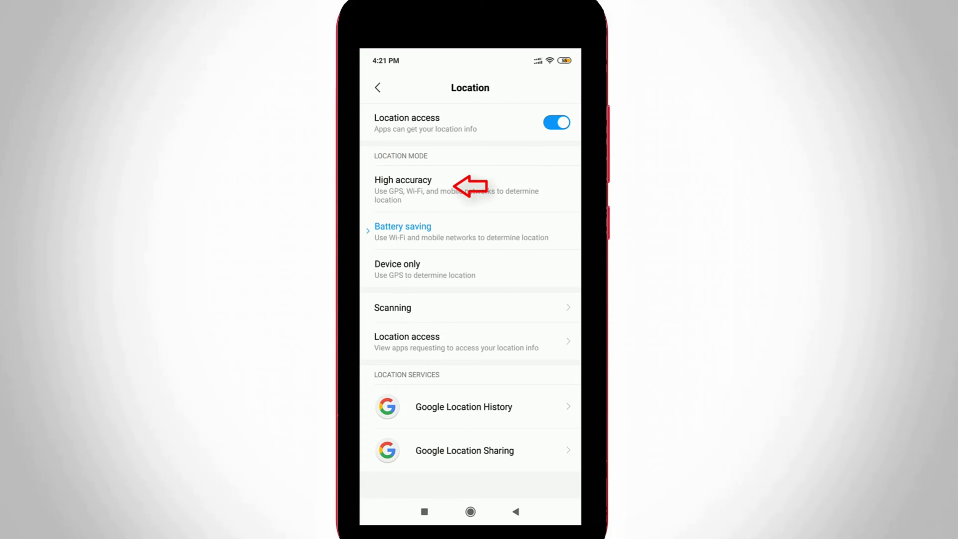
pyautogui.click(403, 185)
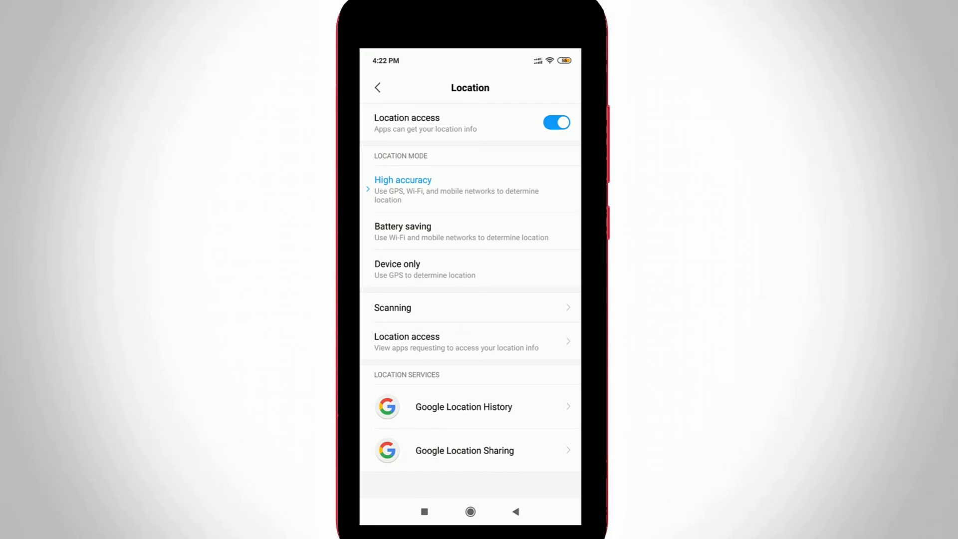
pyautogui.click(516, 511)
# Return to the main Settings list and scroll down to Installed apps.
pyautogui.click(516, 512)
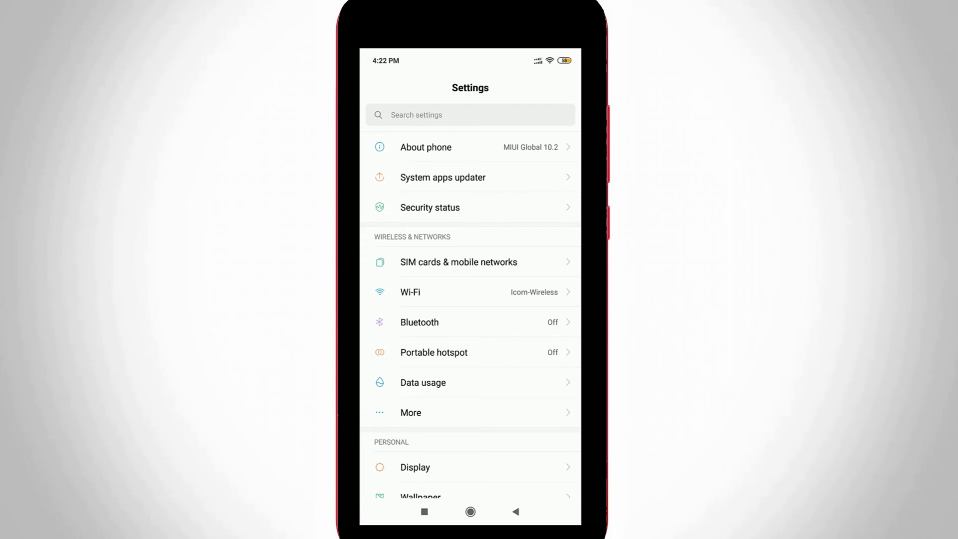
pyautogui.scroll(-2, 470, 294)
pyautogui.scroll(-2, 470, 295)
pyautogui.scroll(-2, 470, 295)
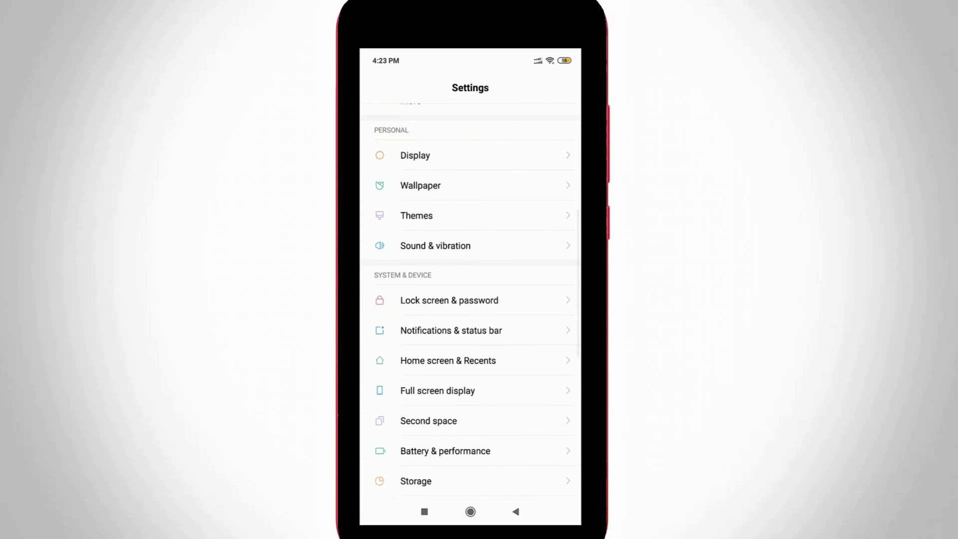
pyautogui.scroll(-2, 470, 294)
pyautogui.scroll(-2, 470, 294)
pyautogui.scroll(-3, 470, 294)
pyautogui.scroll(-2, 470, 294)
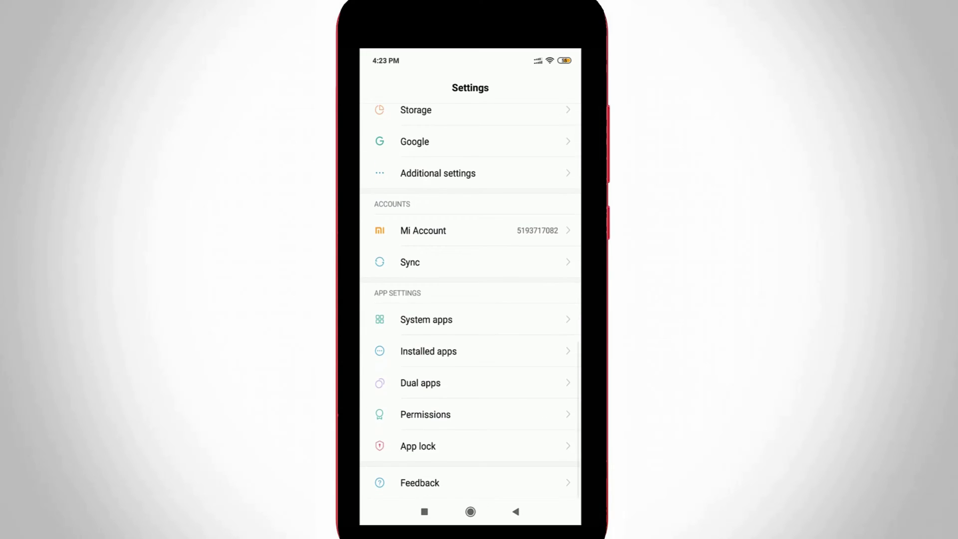
# Open Installed apps and scroll the Manage apps list down to Maps.
pyautogui.click(428, 358)
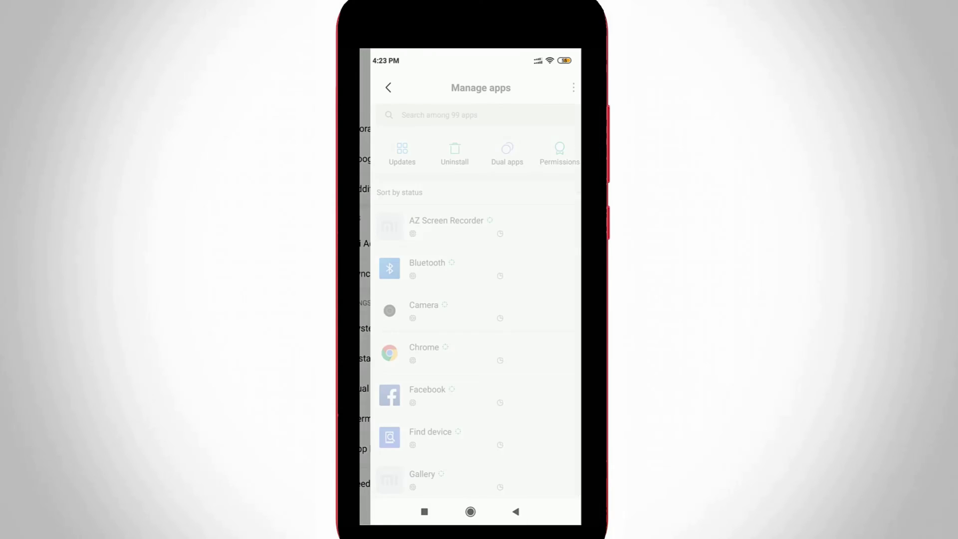
pyautogui.scroll(-3, 470, 314)
pyautogui.scroll(-1, 470, 315)
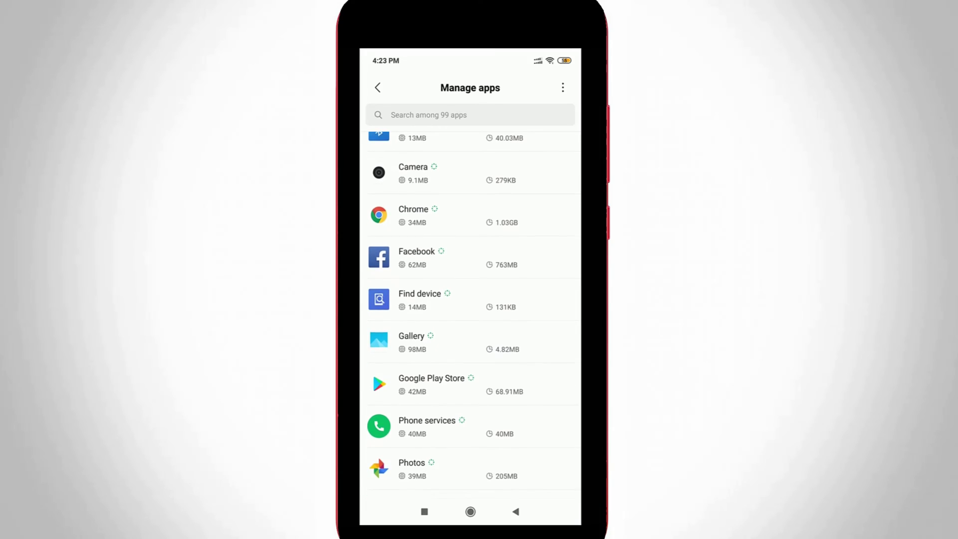
pyautogui.scroll(-3, 471, 315)
pyautogui.scroll(-2, 470, 314)
pyautogui.scroll(-3, 470, 314)
pyautogui.scroll(-3, 470, 314)
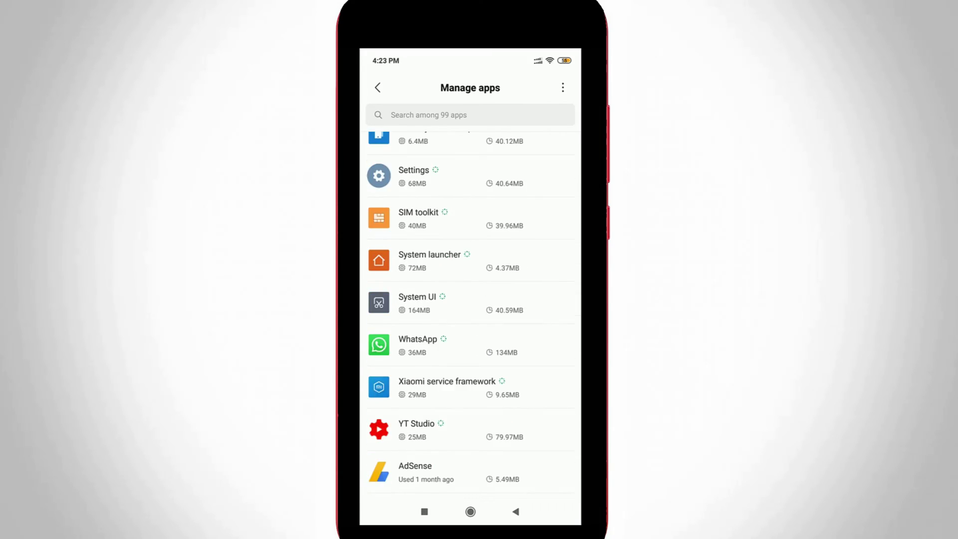
pyautogui.scroll(-2, 470, 314)
pyautogui.scroll(-5, 470, 314)
pyautogui.scroll(-4, 470, 315)
pyautogui.scroll(-8, 470, 315)
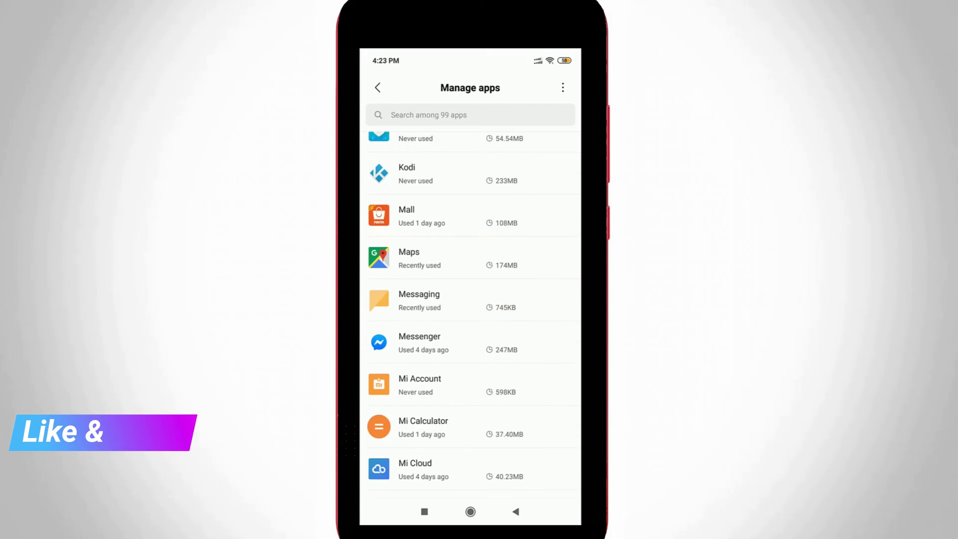
# From Maps' Storage page, clear all of its data and confirm with OK.
pyautogui.click(409, 258)
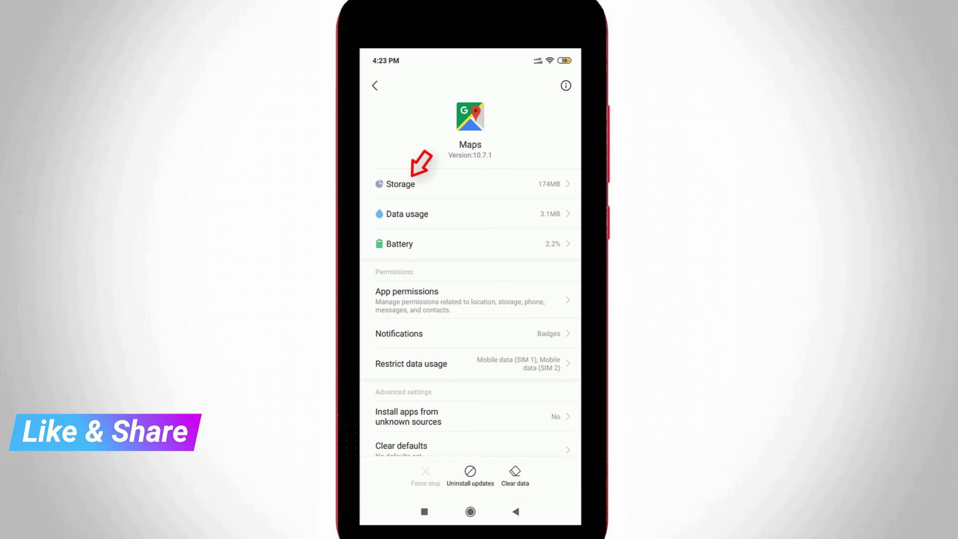
pyautogui.click(400, 183)
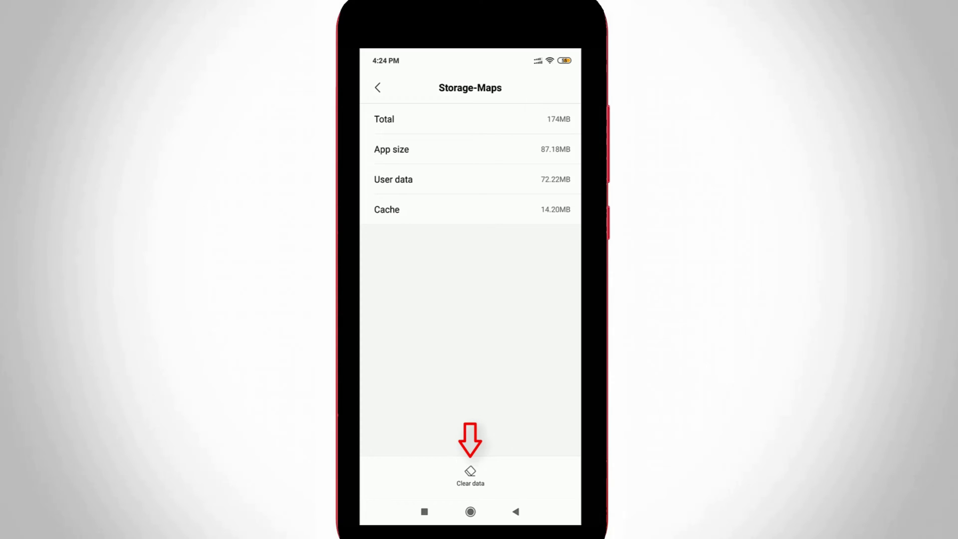
pyautogui.click(470, 476)
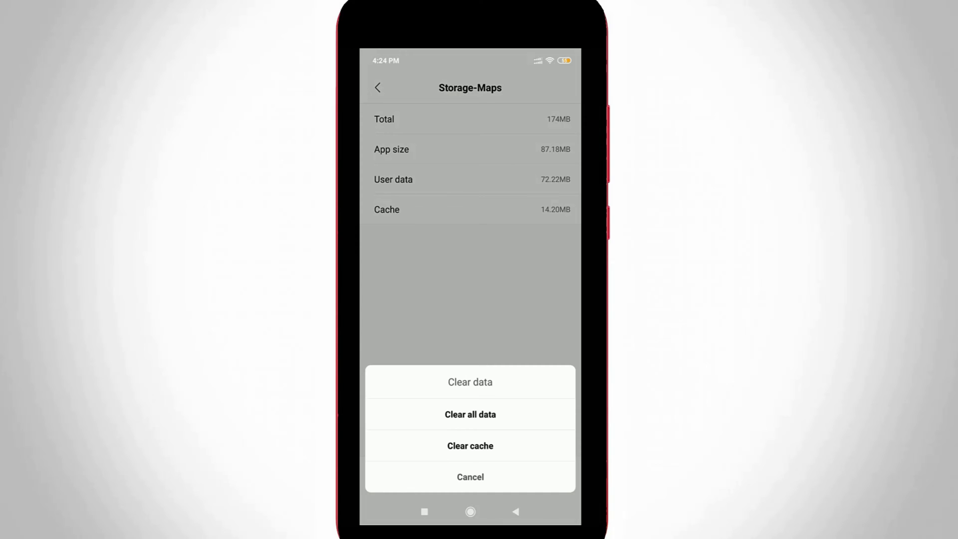
pyautogui.click(470, 414)
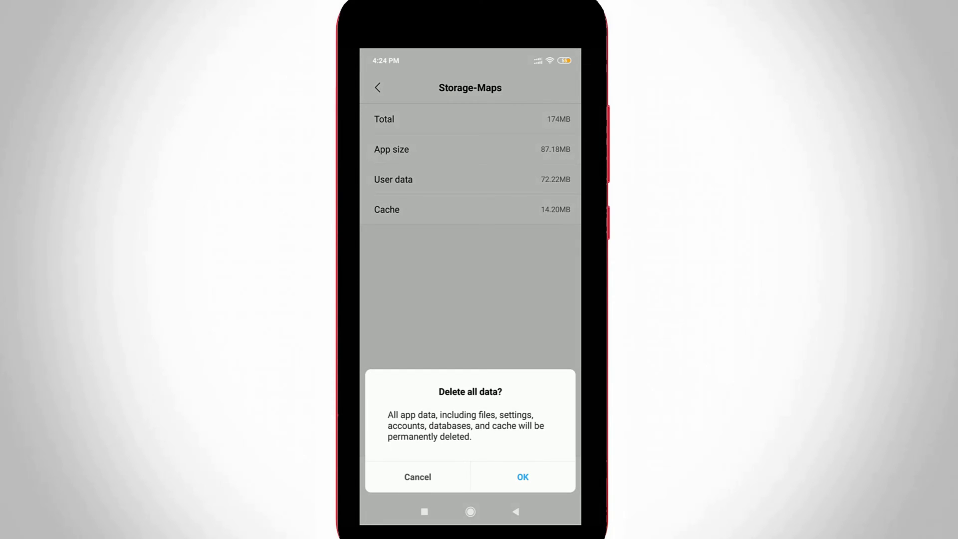
pyautogui.click(523, 476)
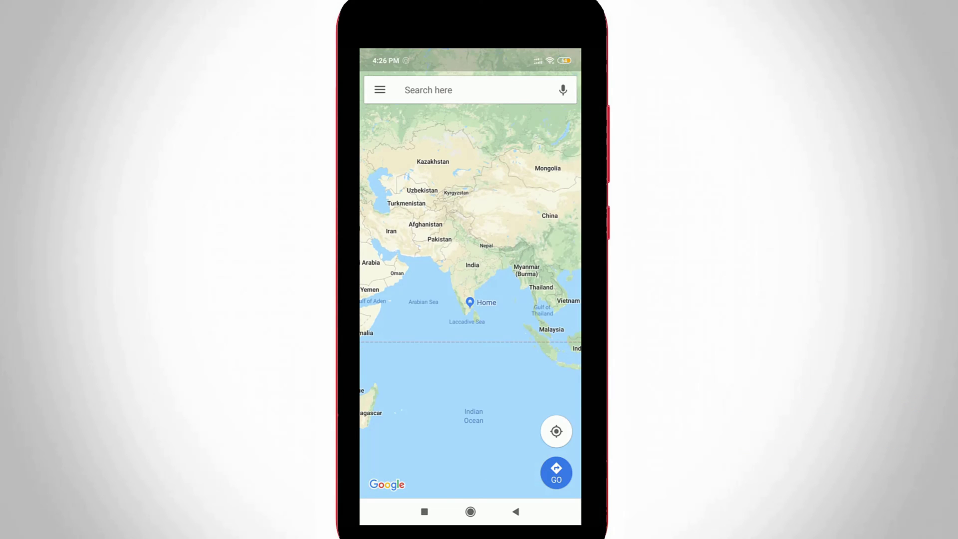
# Pick Gandhi Memorial Museum from recent searches and display its 115 km motorbike route.
pyautogui.click(429, 90)
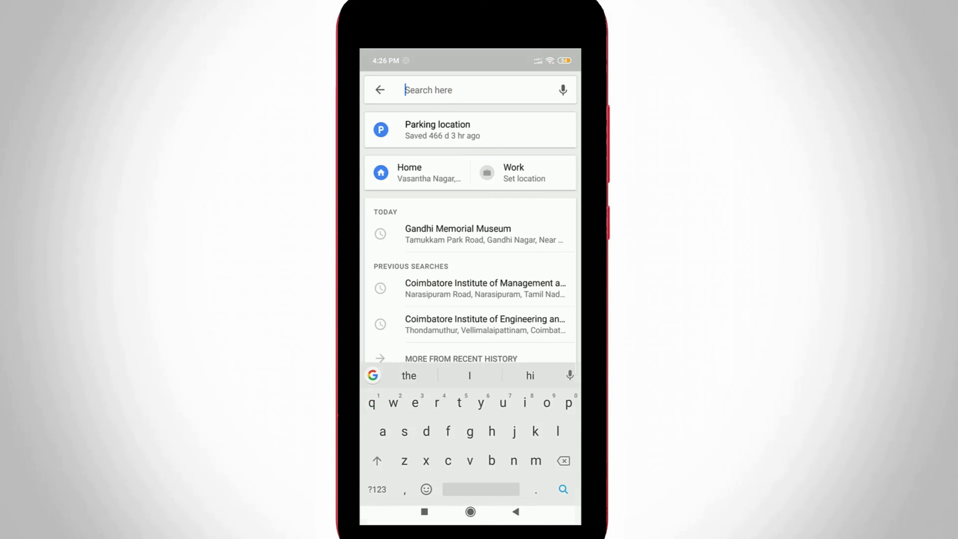
pyautogui.click(457, 233)
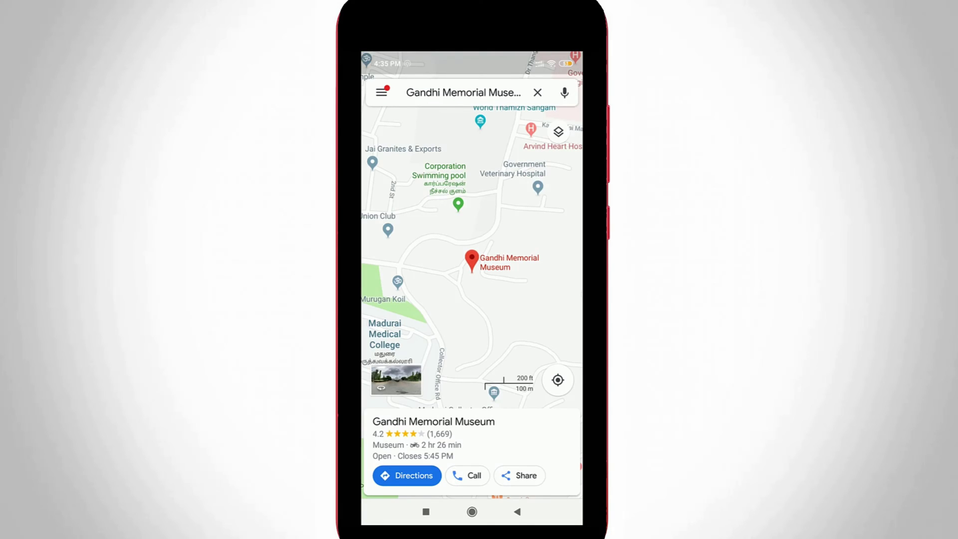
pyautogui.click(406, 475)
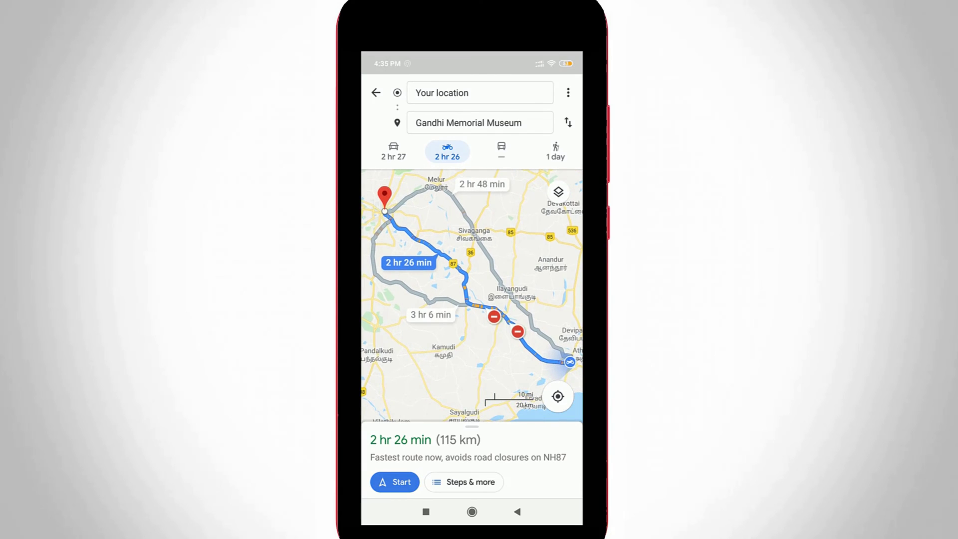
pyautogui.moveTo(499, 300); pyautogui.dragTo(461, 295)
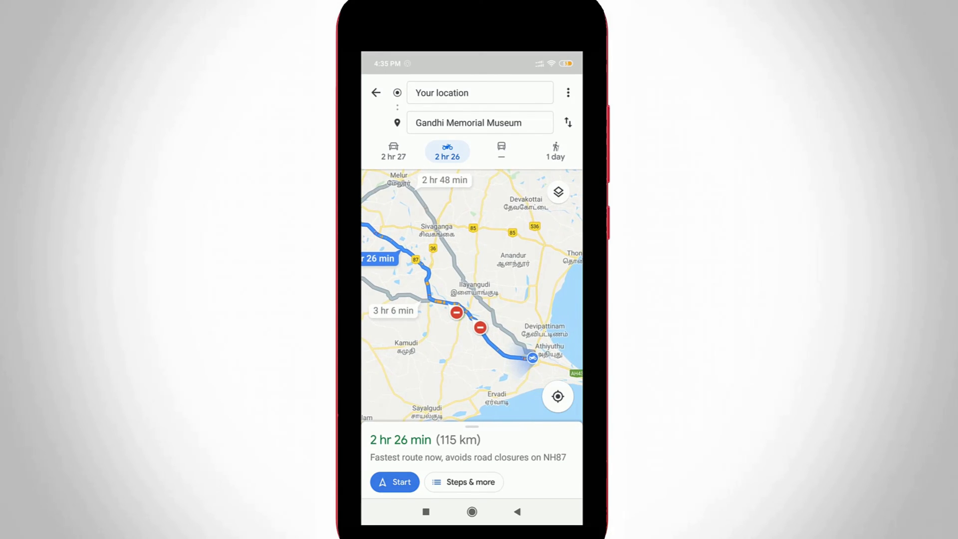